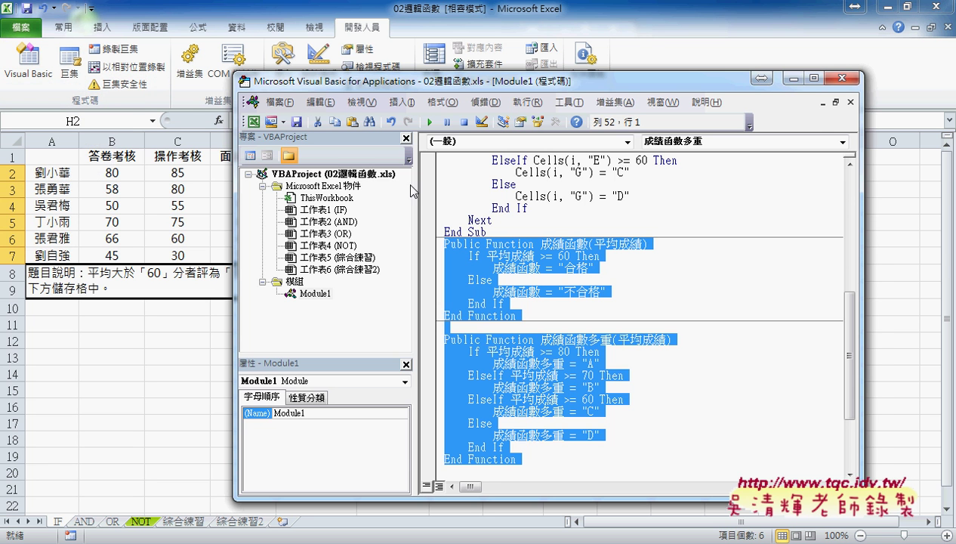
- Open the VBAProject Properties dialog for the workbook's VBA project
left_click(844, 78)
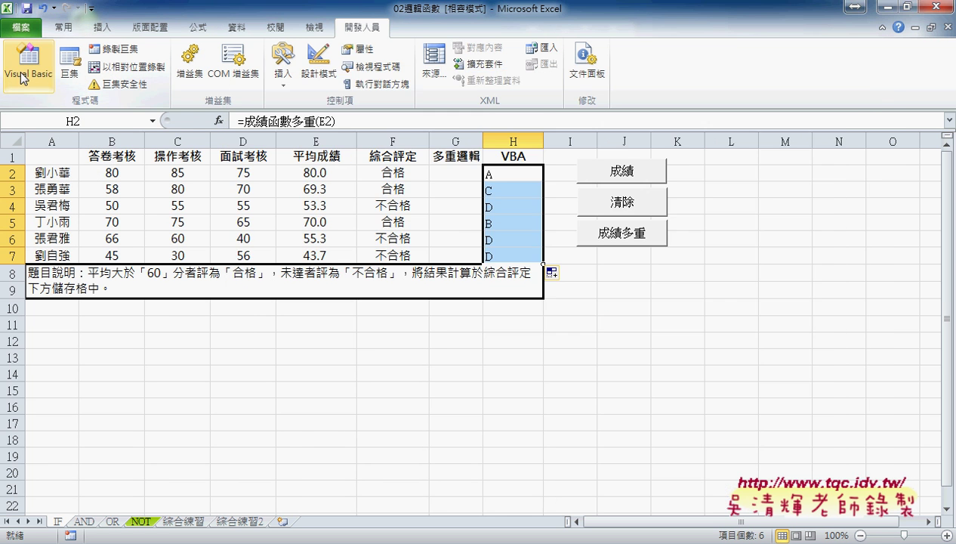
left_click(22, 78)
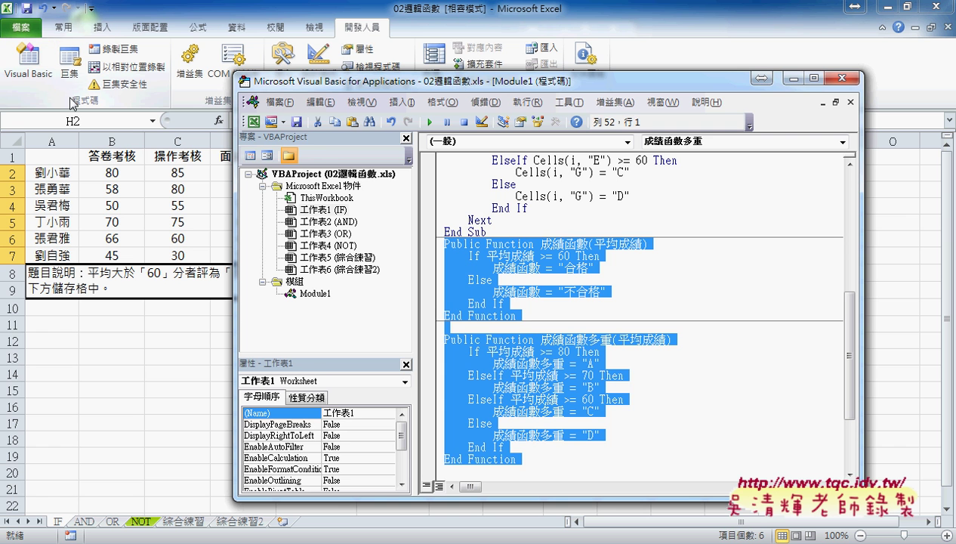
left_click(313, 175)
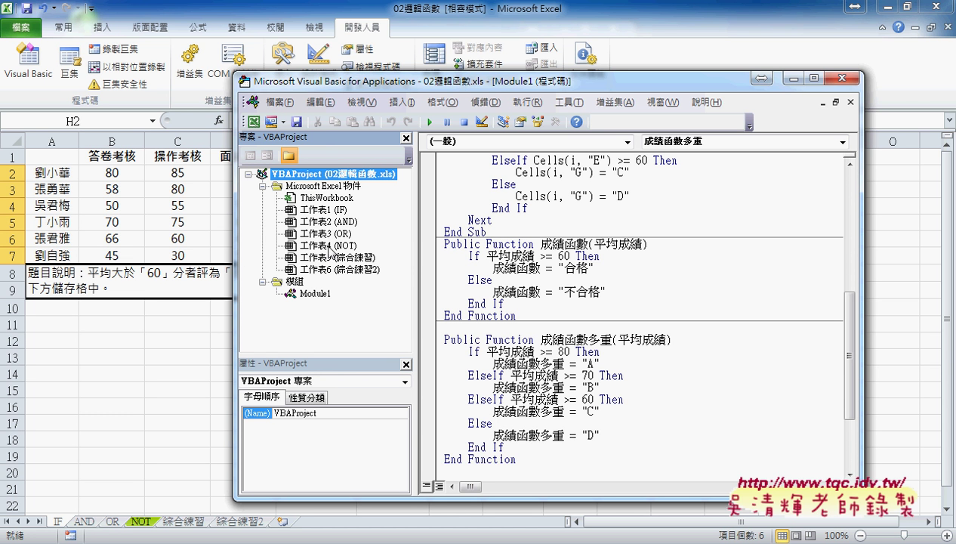
right_click(329, 177)
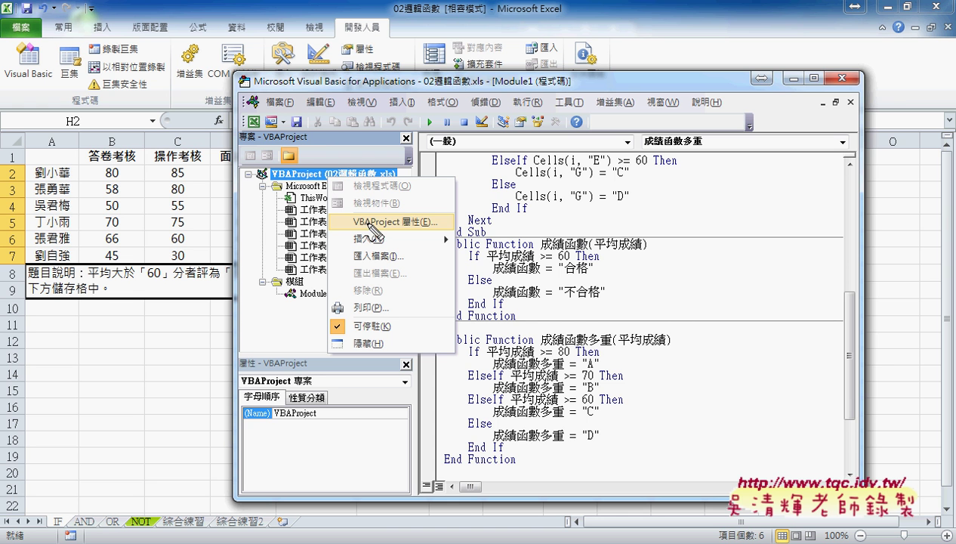
mouse_move(434, 230)
left_mouse_down()
mouse_move(397, 219)
mouse_move(441, 228)
left_mouse_up()
left_click_drag(355, 192, 409, 183)
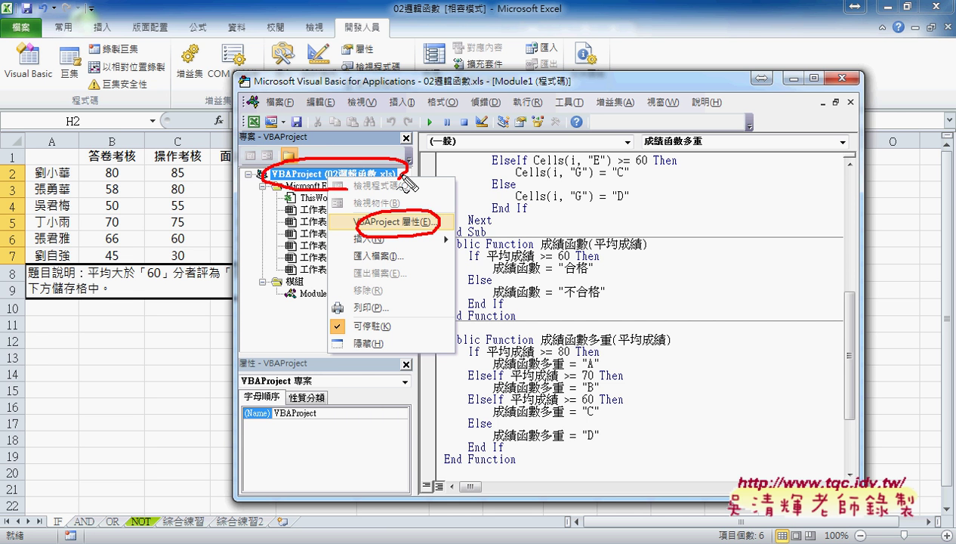
key("Escape")
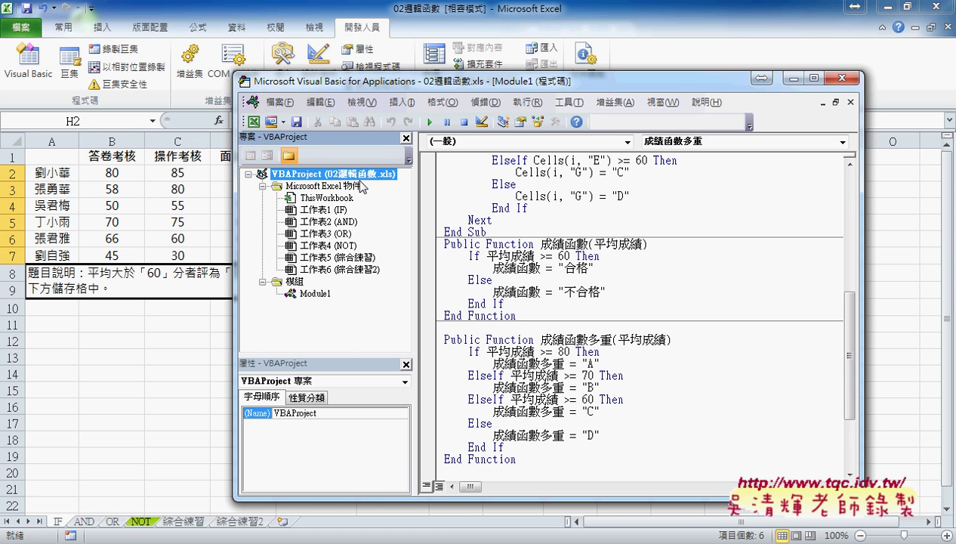
right_click(361, 185)
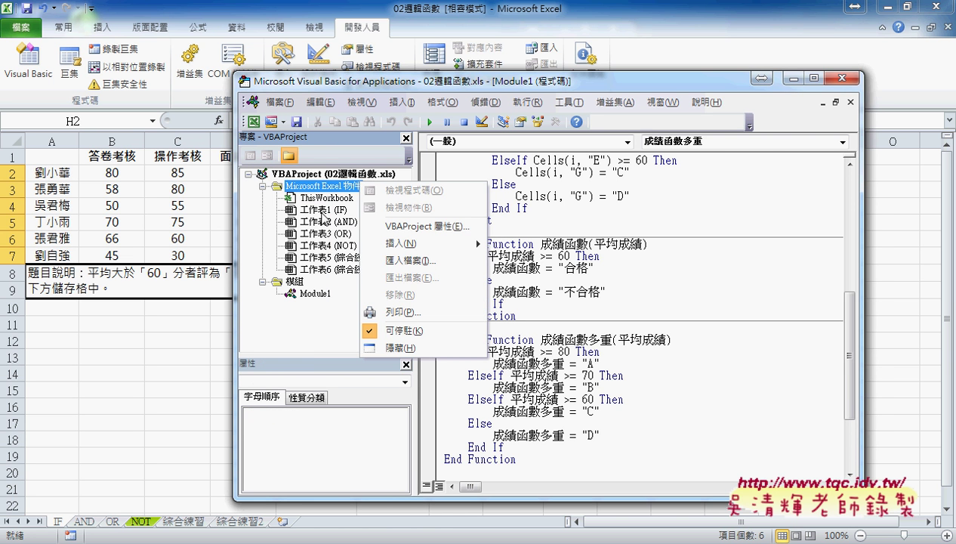
left_click(383, 231)
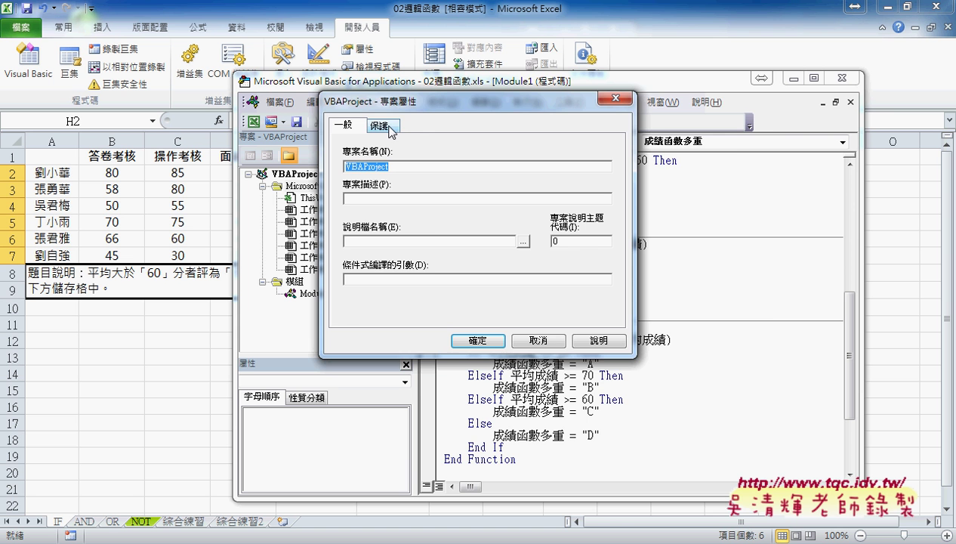
- On the Protection tab, lock the project for viewing and set a confirmed password
left_click_drag(417, 105, 545, 123)
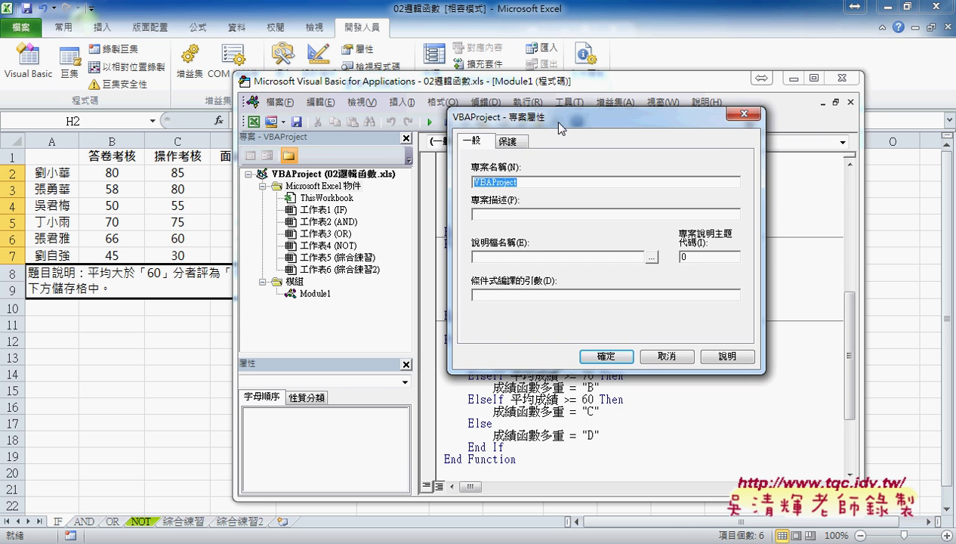
left_click(507, 140)
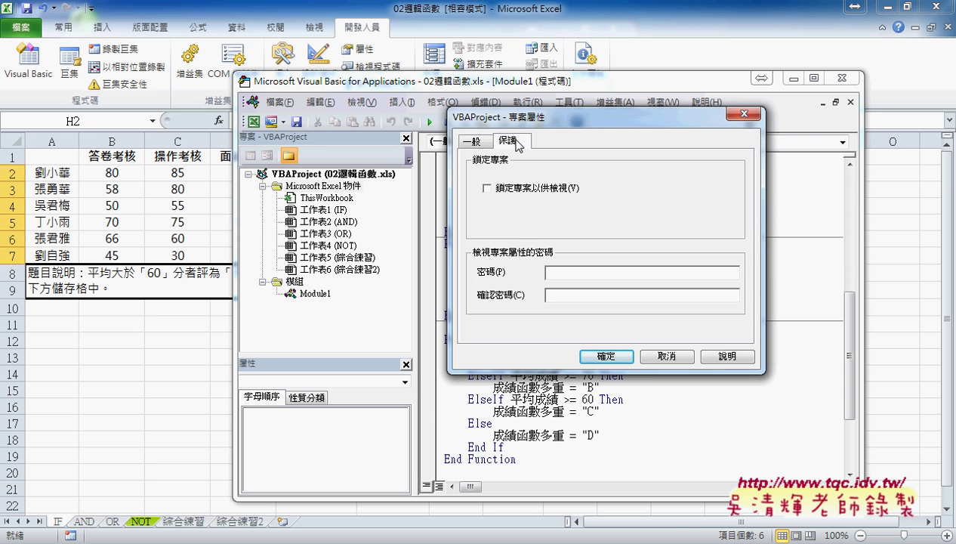
left_click(486, 188)
left_click(566, 269)
left_click(598, 358)
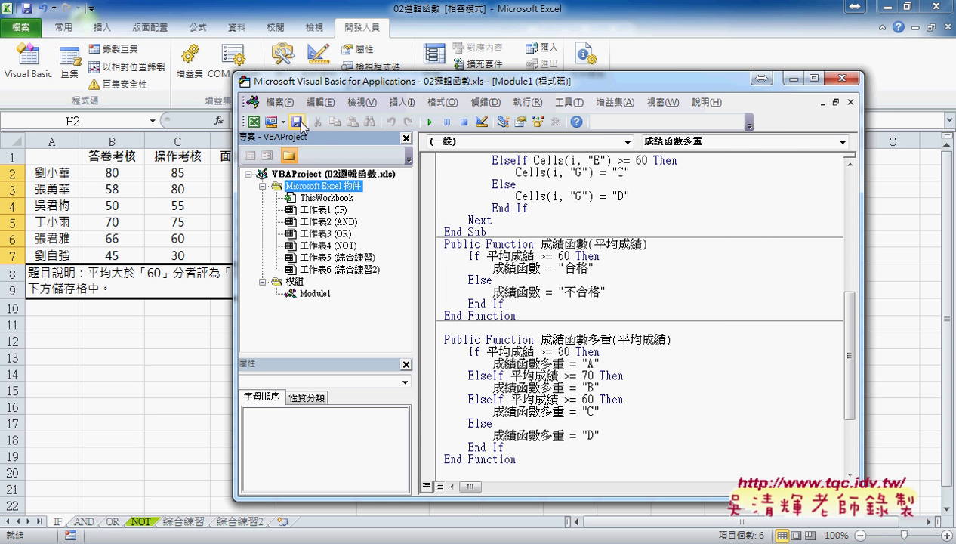
- Close the VBA editor and save 02邏輯函數 with its protected project
left_click(850, 78)
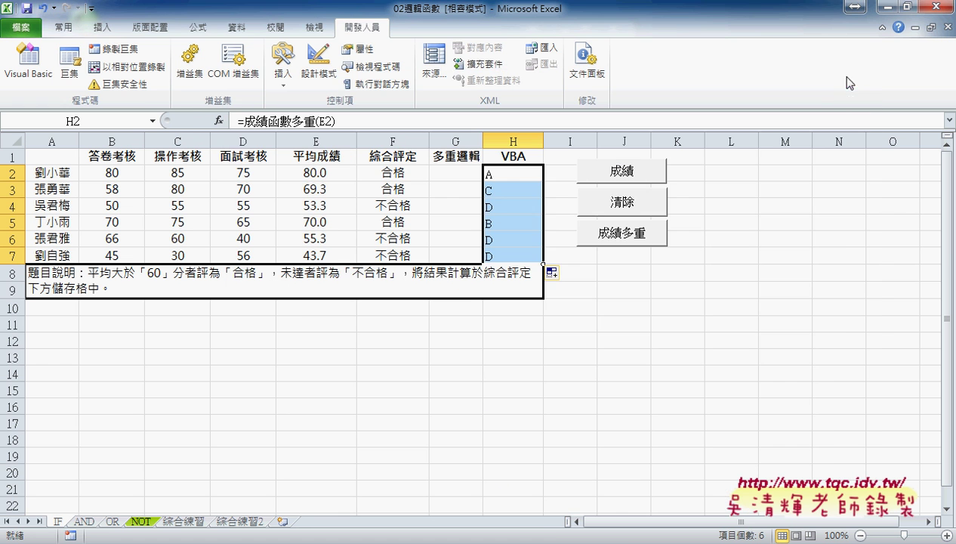
left_click(27, 9)
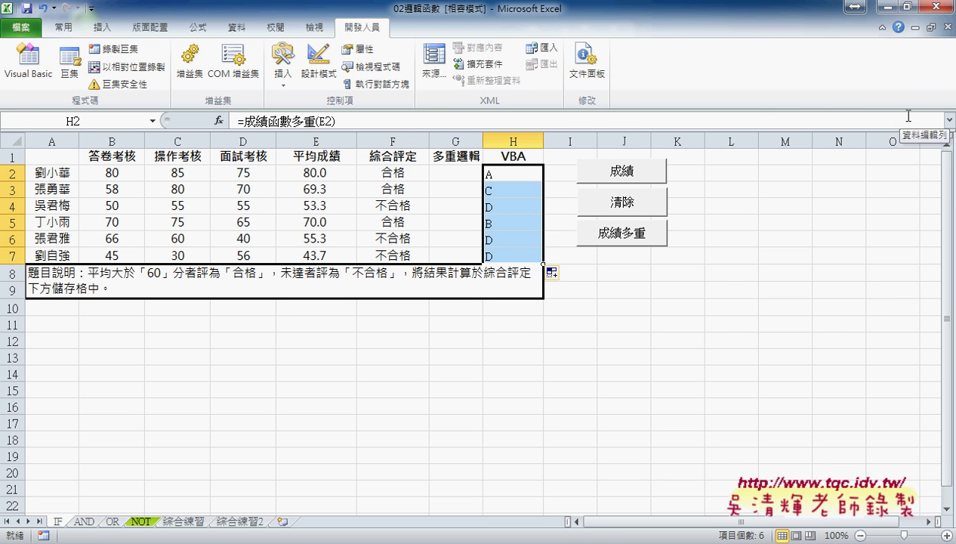
- Close Excel and reopen 02邏輯函數 from the 範例檔 folder
left_click(933, 9)
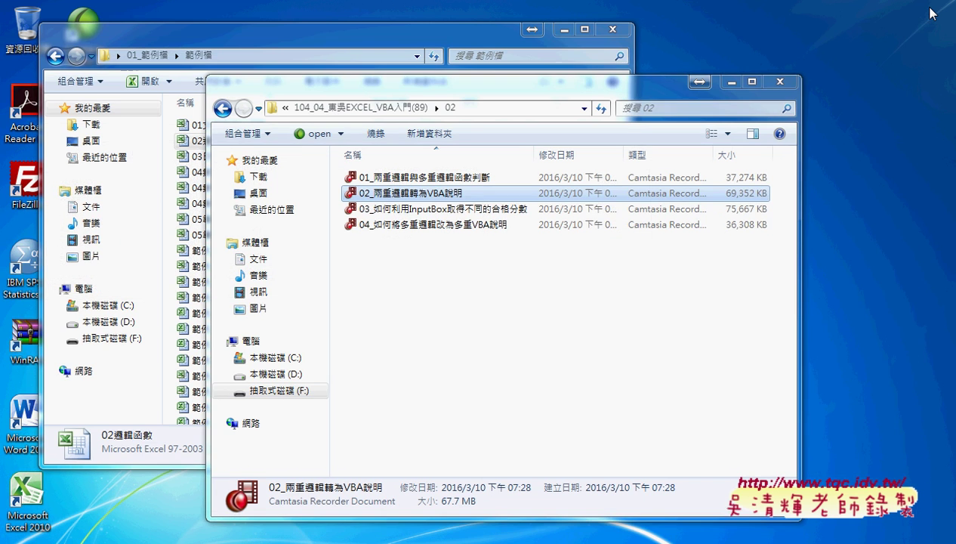
left_click(730, 83)
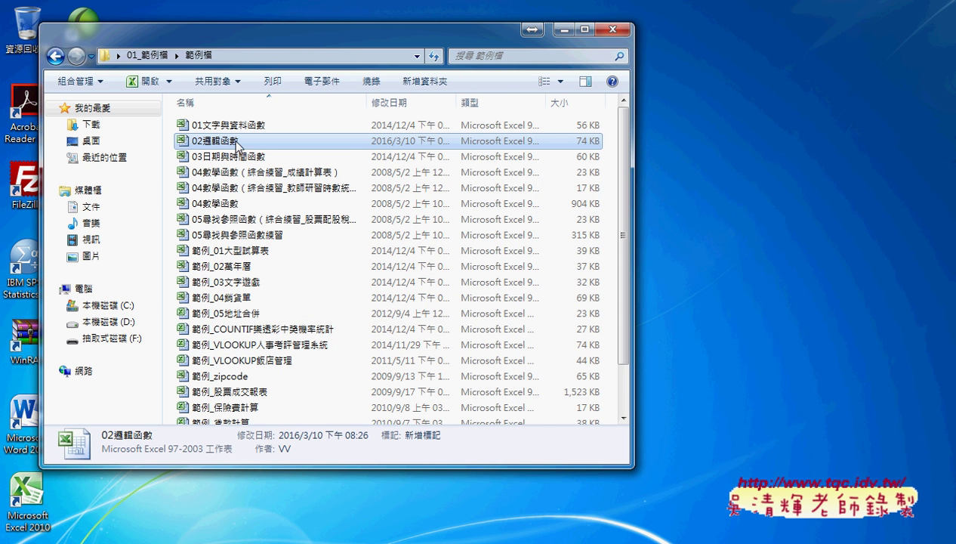
double_click(237, 143)
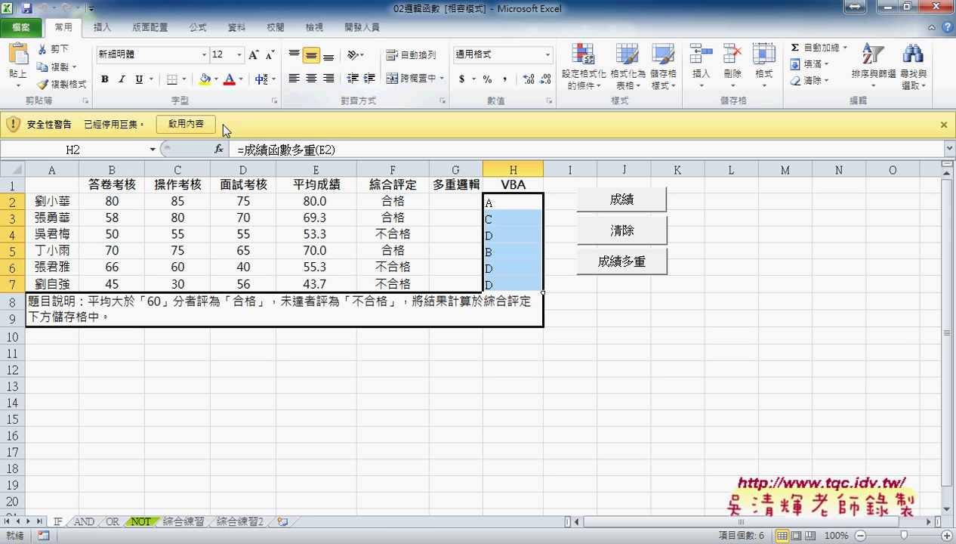
- Enable the workbook's macros and open Visual Basic from the Developer tab
left_click(194, 125)
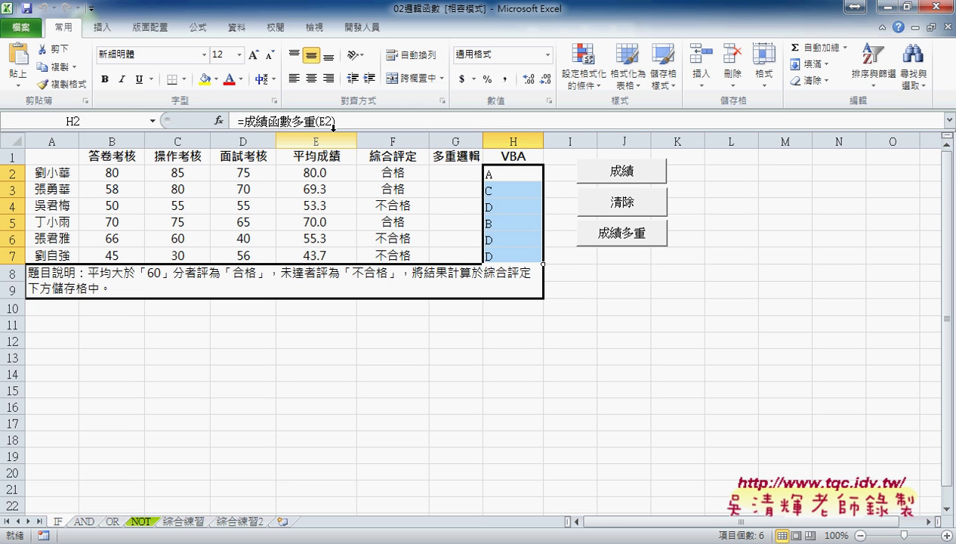
left_click(372, 32)
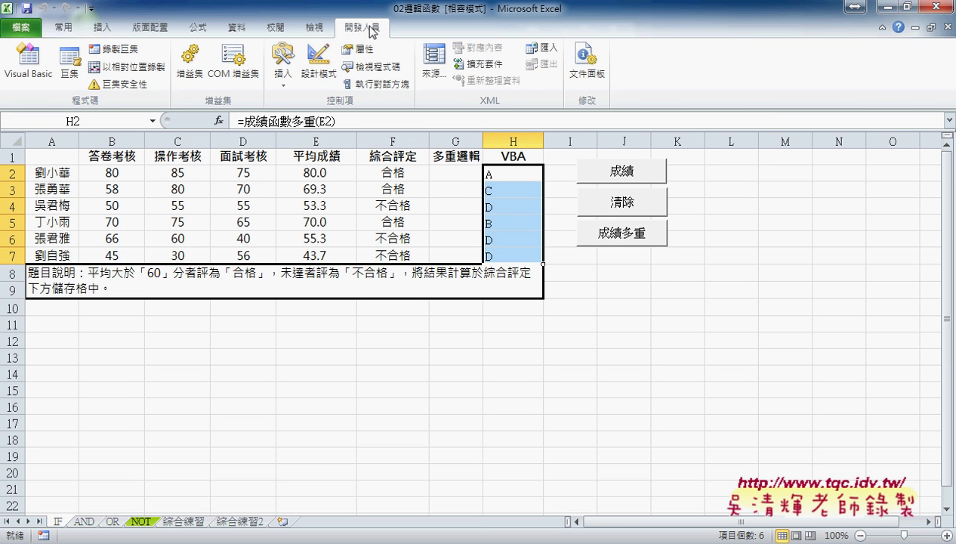
left_click(46, 80)
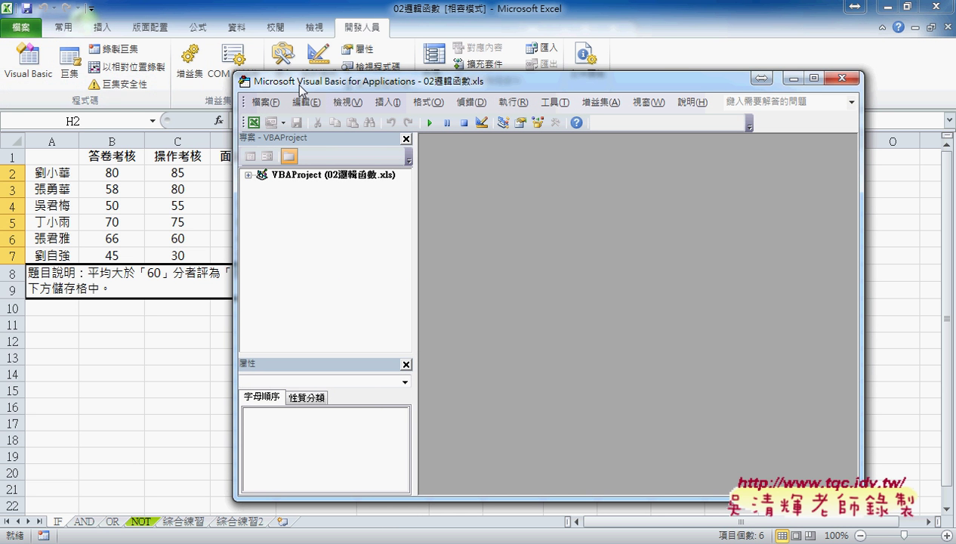
- Enter the project password for VBAProject (02邏輯函數.xls), retrying after wrong attempts until it unlocks
left_click(249, 178)
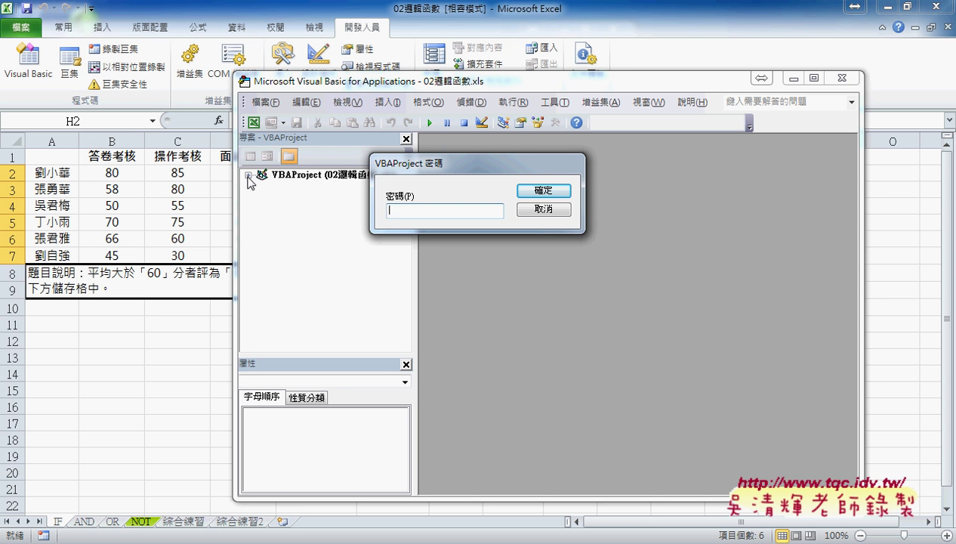
key("Return")
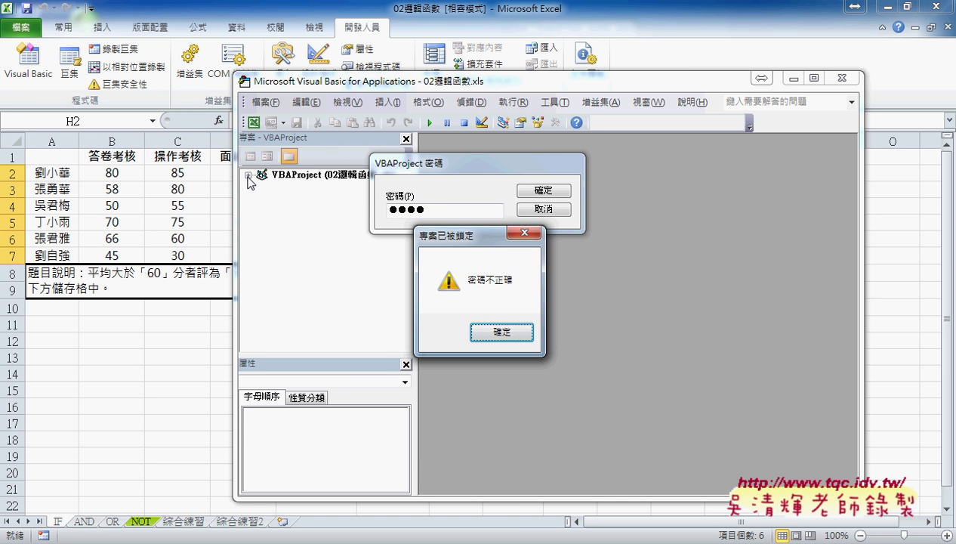
key("Return")
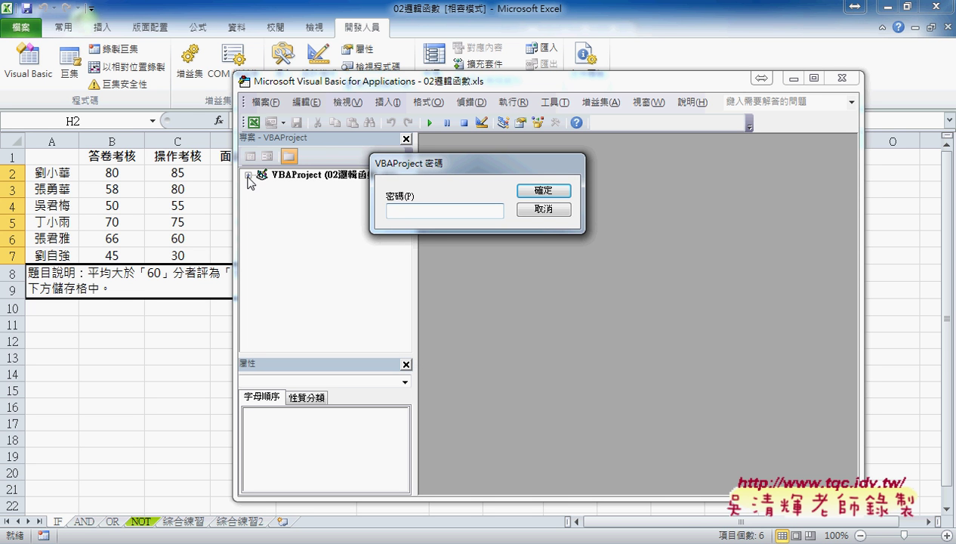
key("Return")
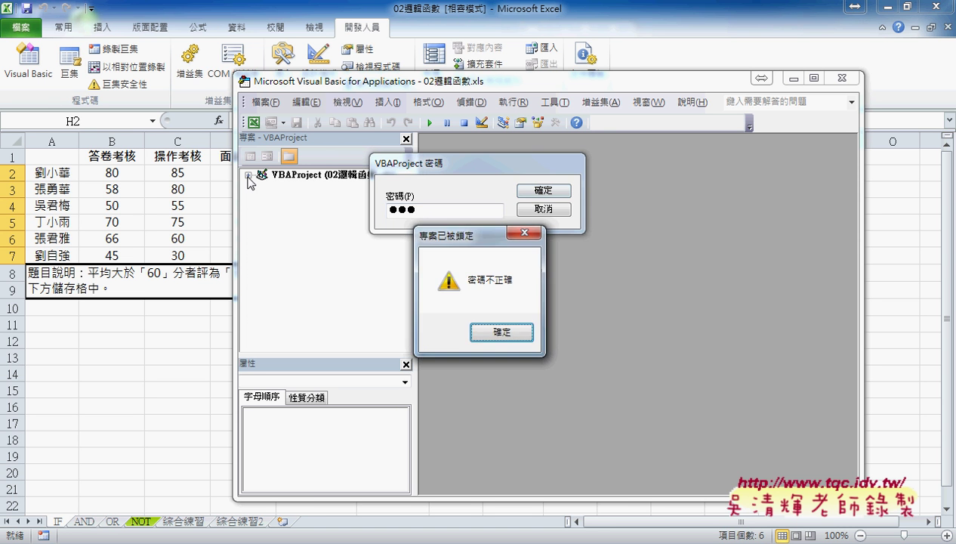
key("Return")
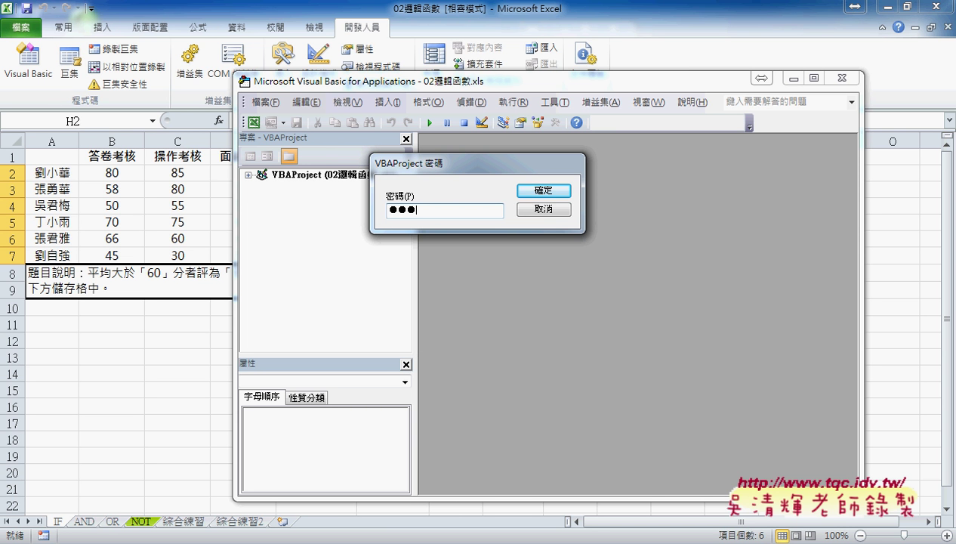
key("Return")
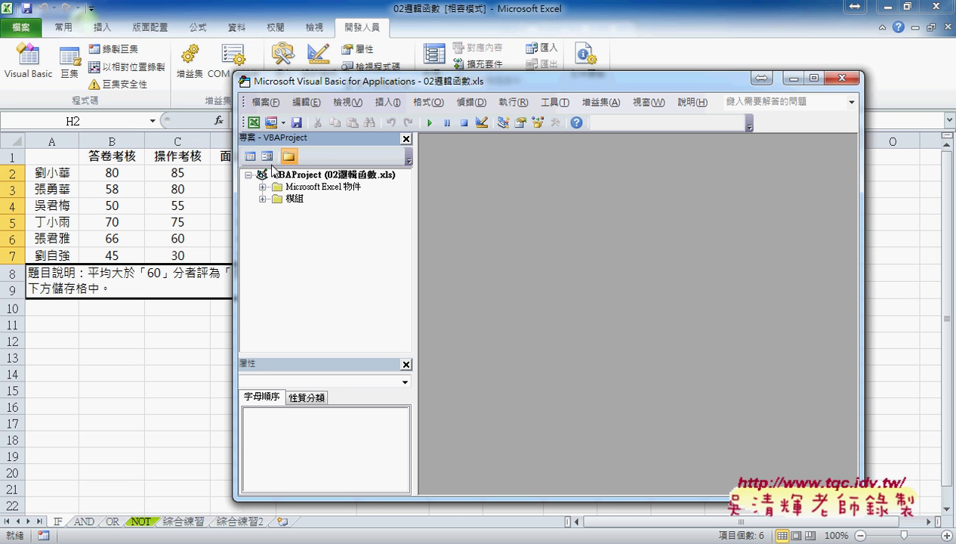
- Expand the 模組 folder and open Module1's code
left_click(262, 199)
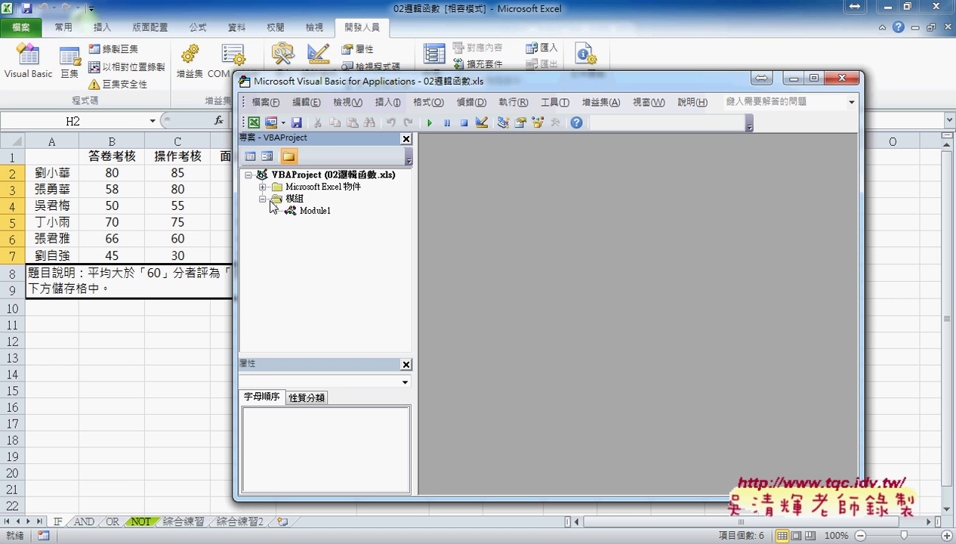
left_click(262, 199)
left_click(262, 198)
double_click(310, 211)
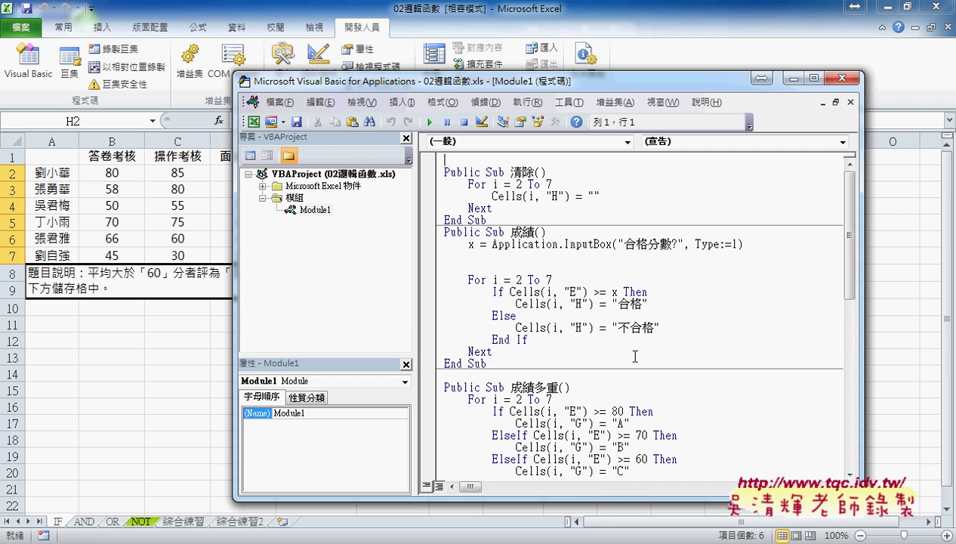
- In VBAProject 屬性 on the 保護 tab, clear 密碼 and 確認密碼, then apply
right_click(366, 174)
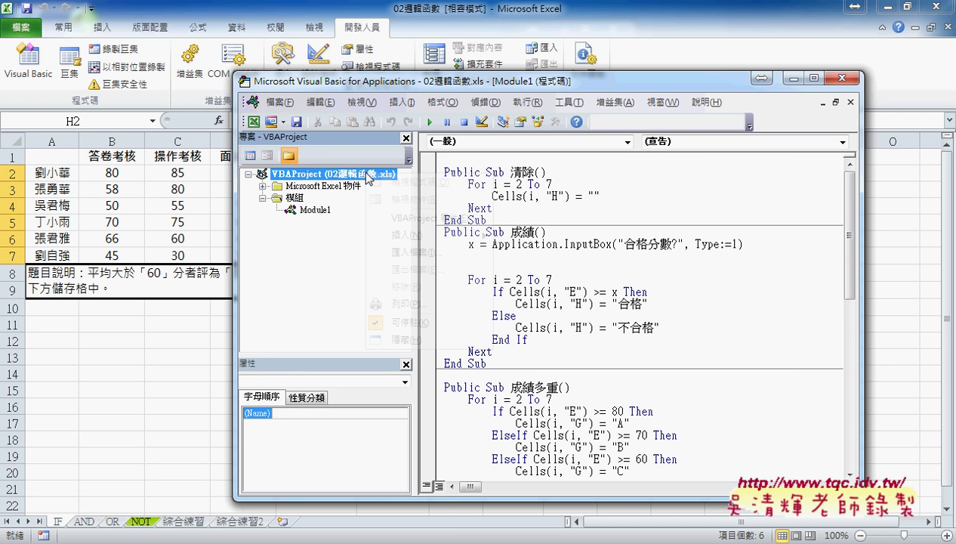
left_click(406, 218)
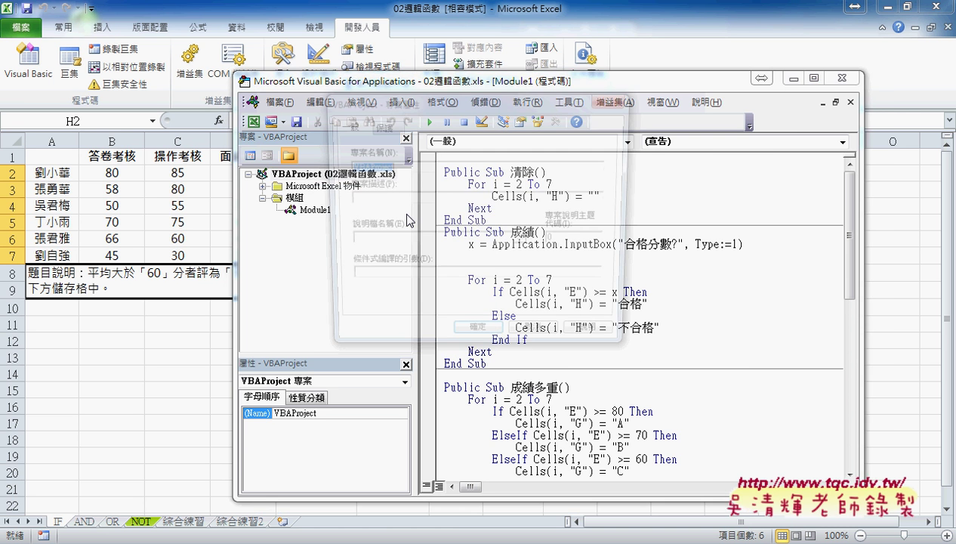
left_click(387, 126)
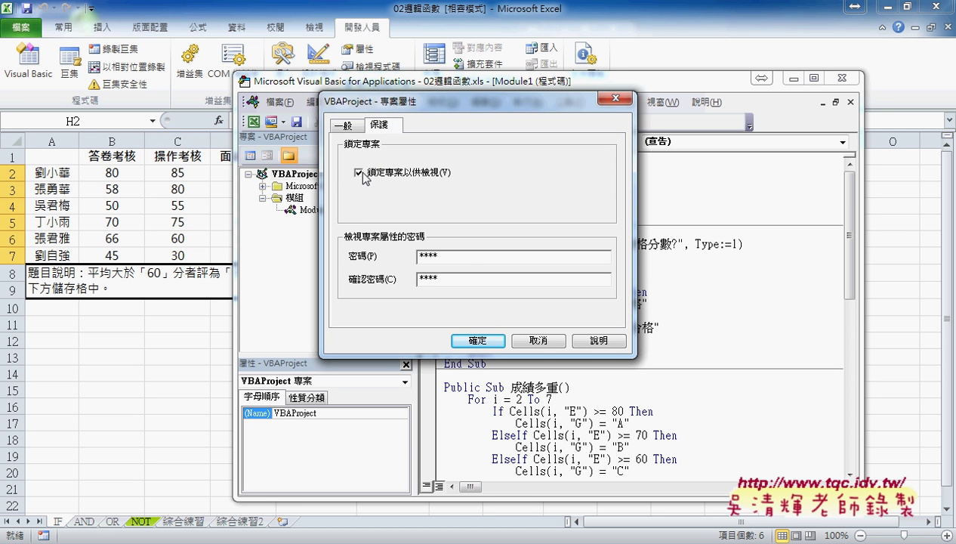
double_click(465, 255)
key("BackSpace")
double_click(443, 278)
key("BackSpace")
left_click(477, 339)
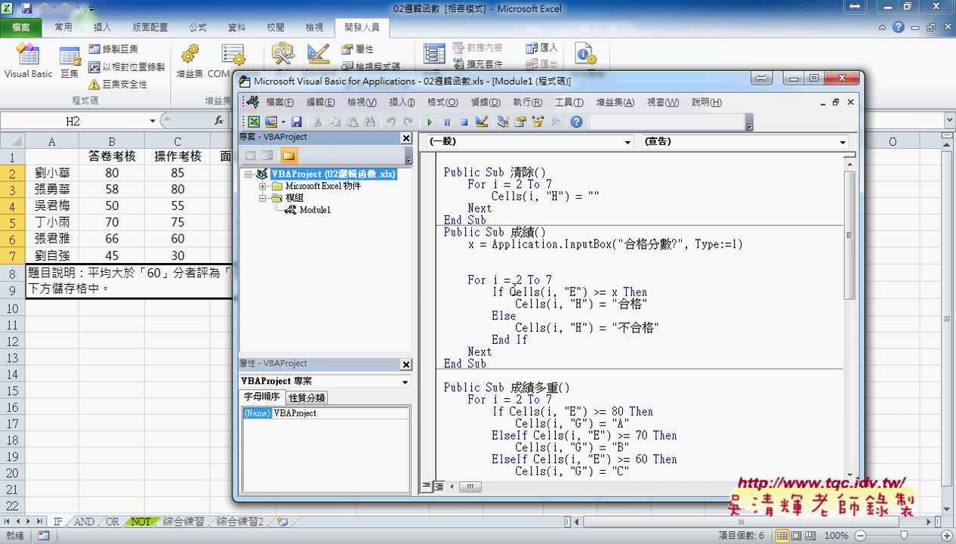
left_click(629, 303)
scroll(634, 326, "down", 1)
scroll(633, 327, "down", 2)
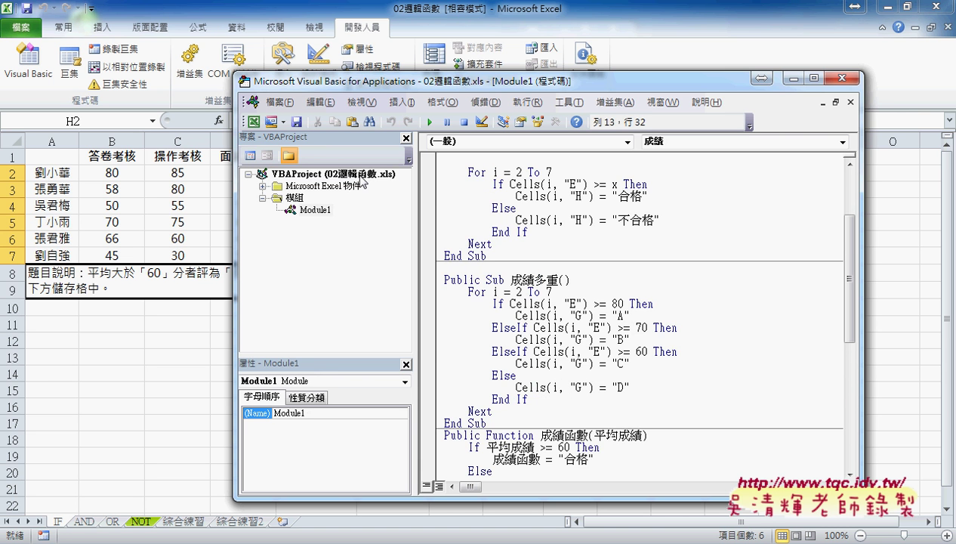
scroll(425, 224, "down", 3)
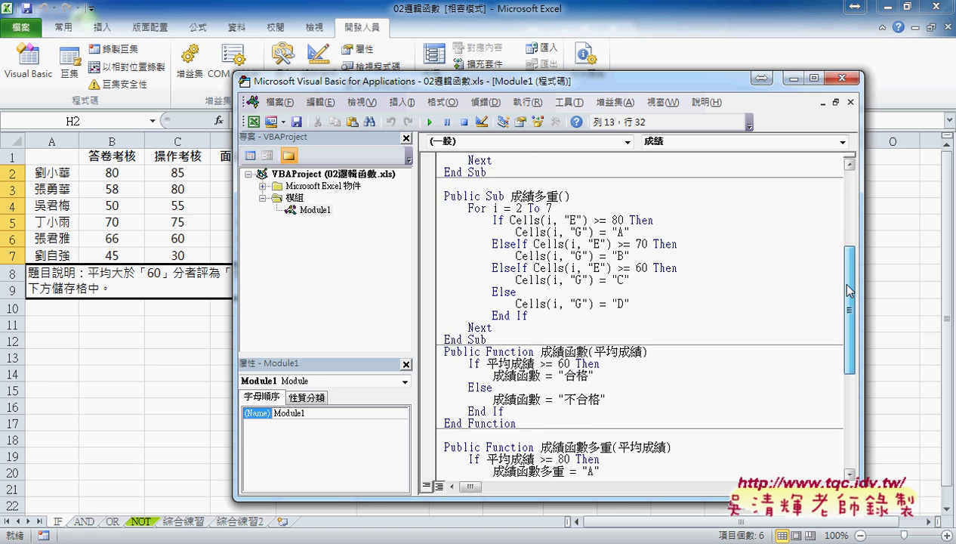
right_click(364, 175)
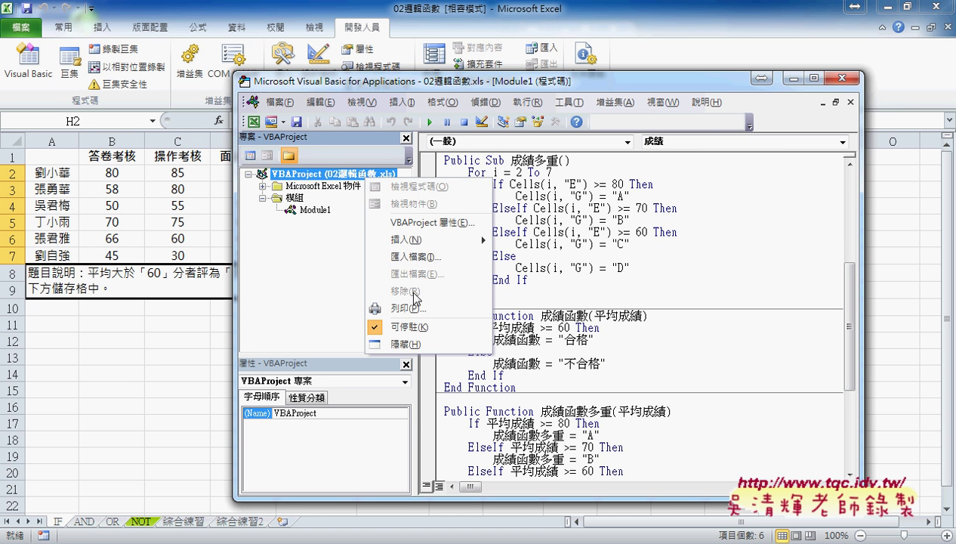
left_click(430, 222)
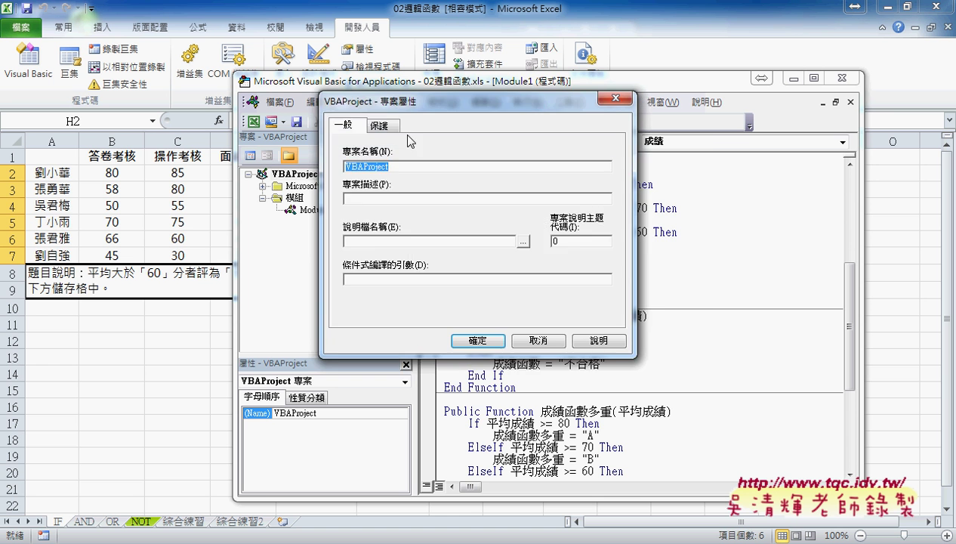
left_click(380, 128)
left_click_drag(409, 111, 466, 127)
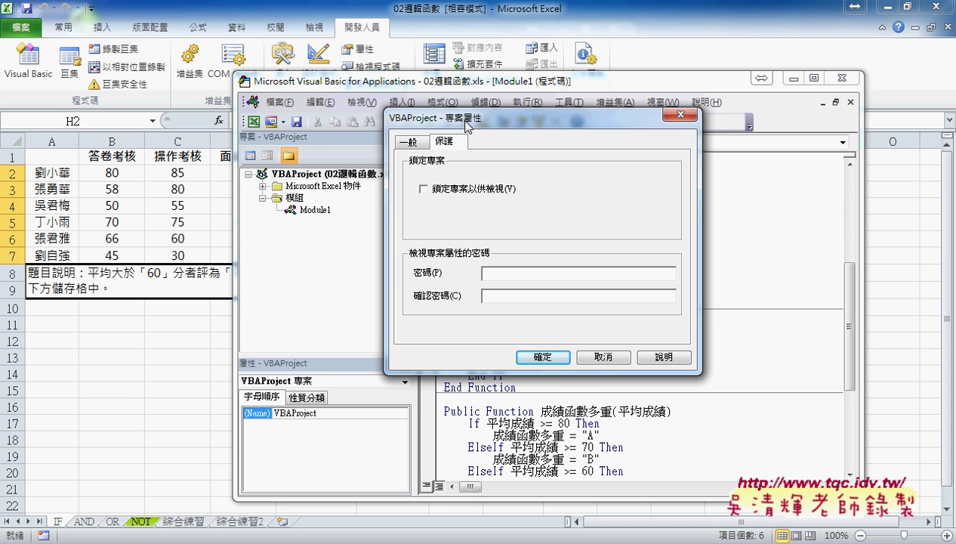
left_click(596, 356)
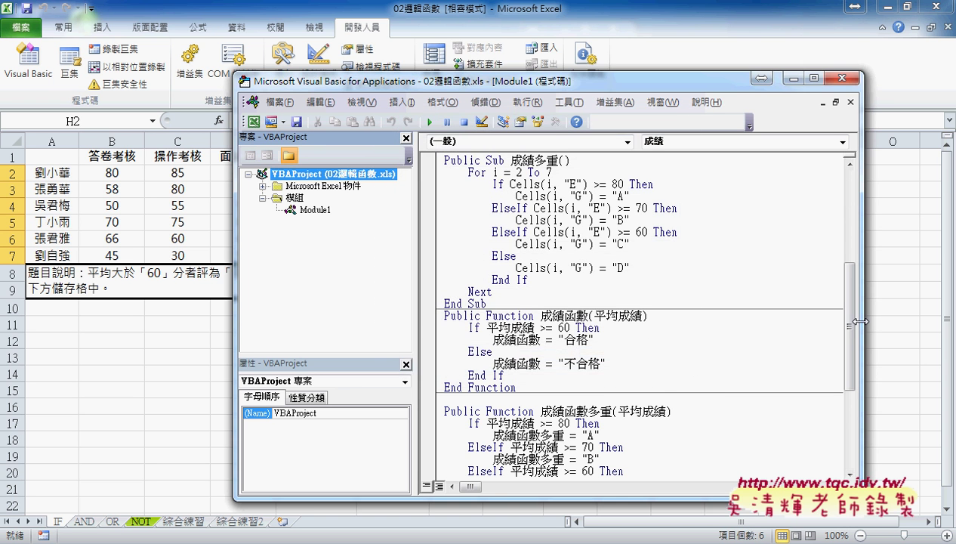
- Select the code of both Public Function procedures, then close the VBA editor
left_click_drag(850, 321, 851, 358)
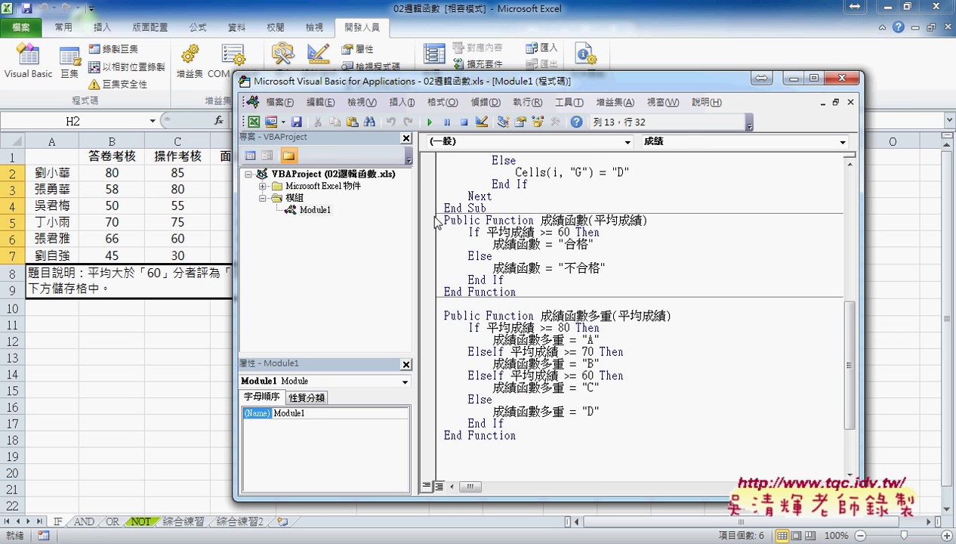
left_click_drag(436, 220, 602, 431)
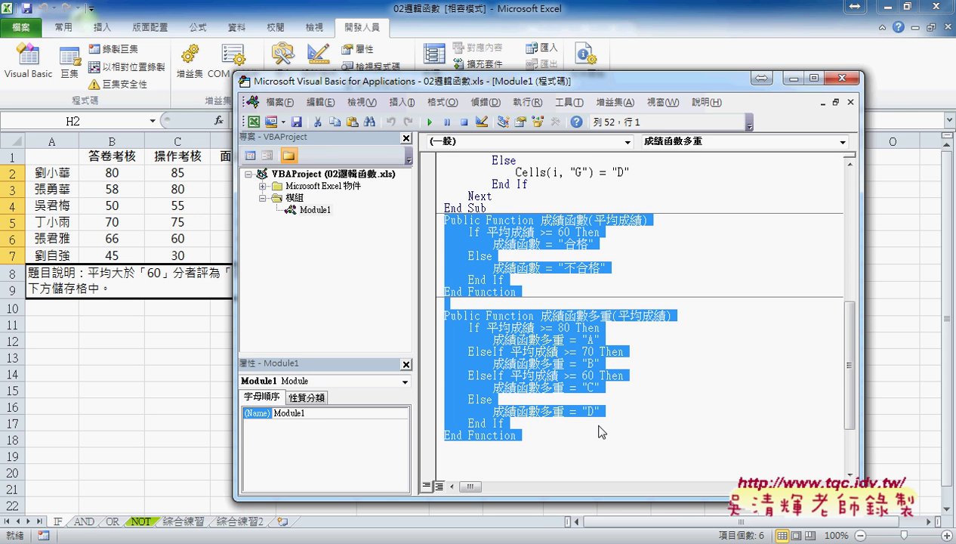
left_click(840, 79)
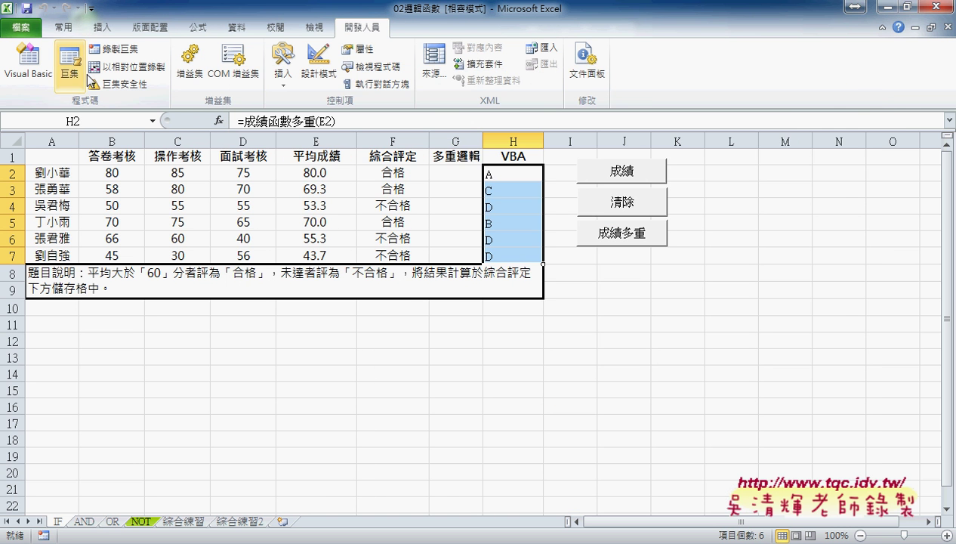
left_click(28, 61)
left_click_drag(528, 436, 444, 221)
left_click_drag(853, 364, 849, 253)
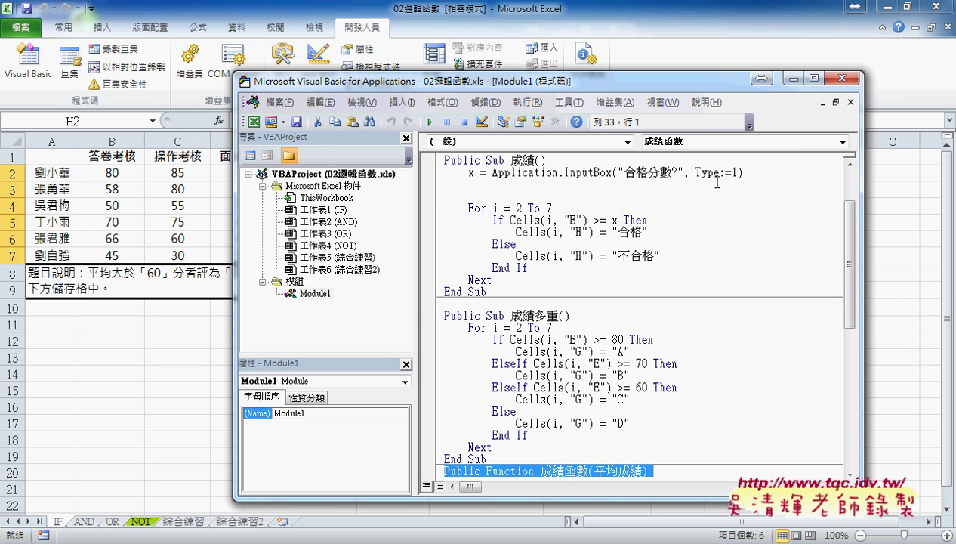
left_click(839, 80)
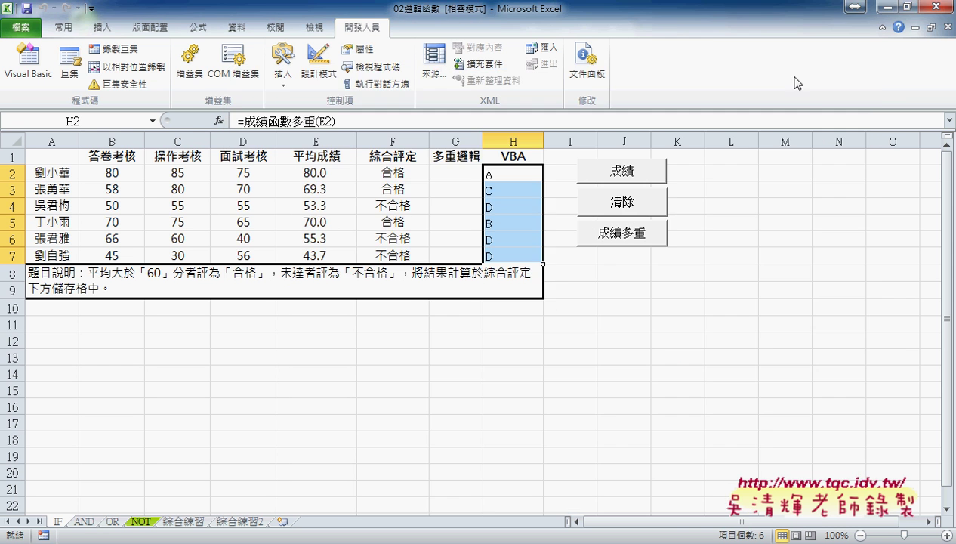
- Start 檔案 > 另存新檔 targeting 桌面 and show the 存檔類型 choices
left_click(21, 29)
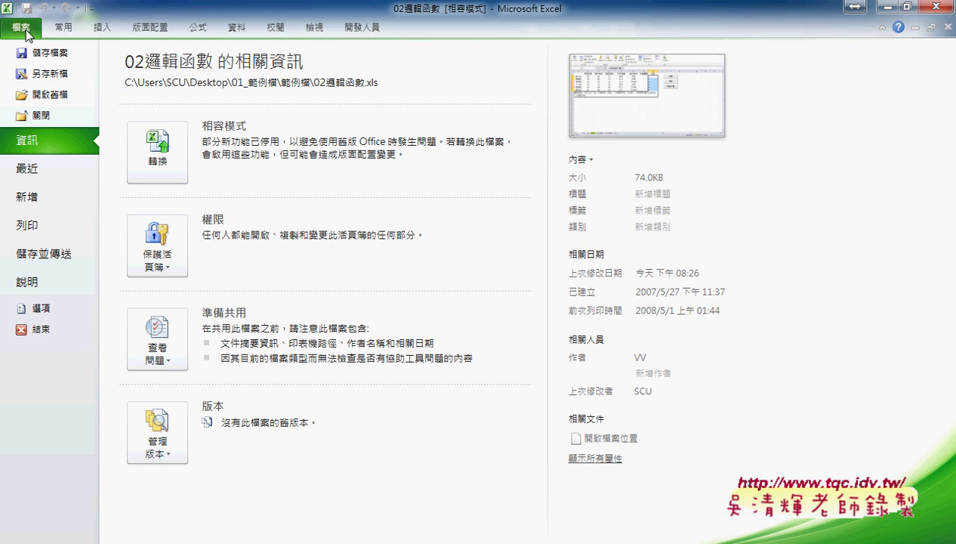
left_click(31, 77)
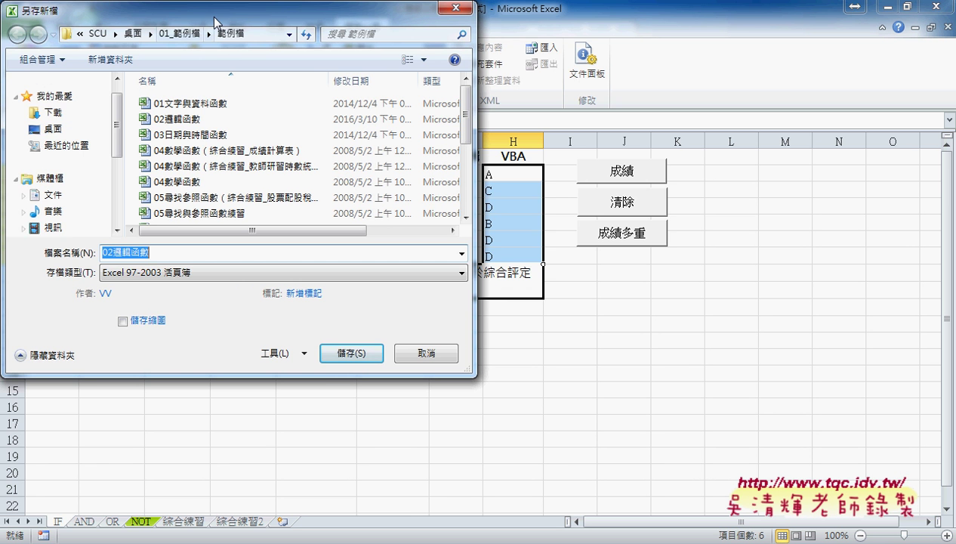
left_click_drag(217, 23, 376, 39)
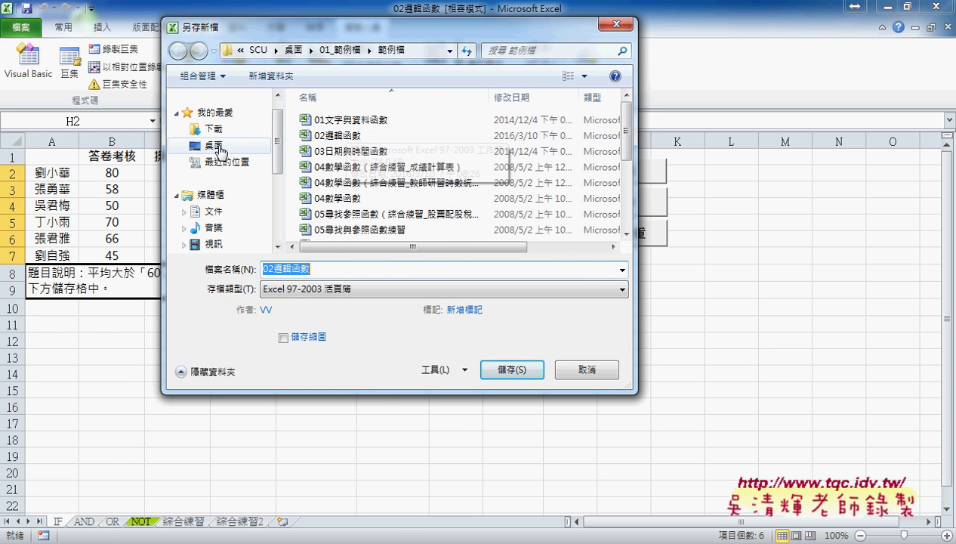
left_click(217, 148)
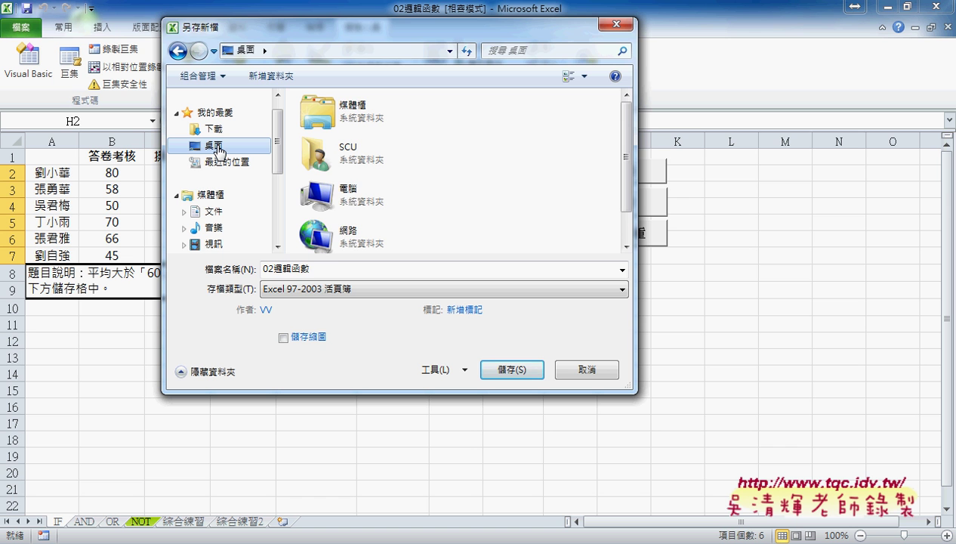
left_click(348, 294)
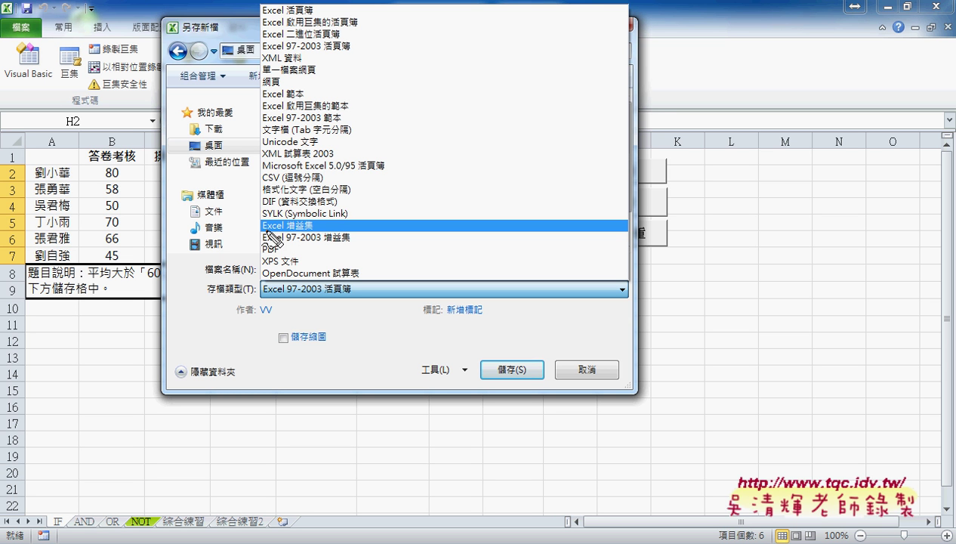
left_click_drag(263, 234, 299, 232)
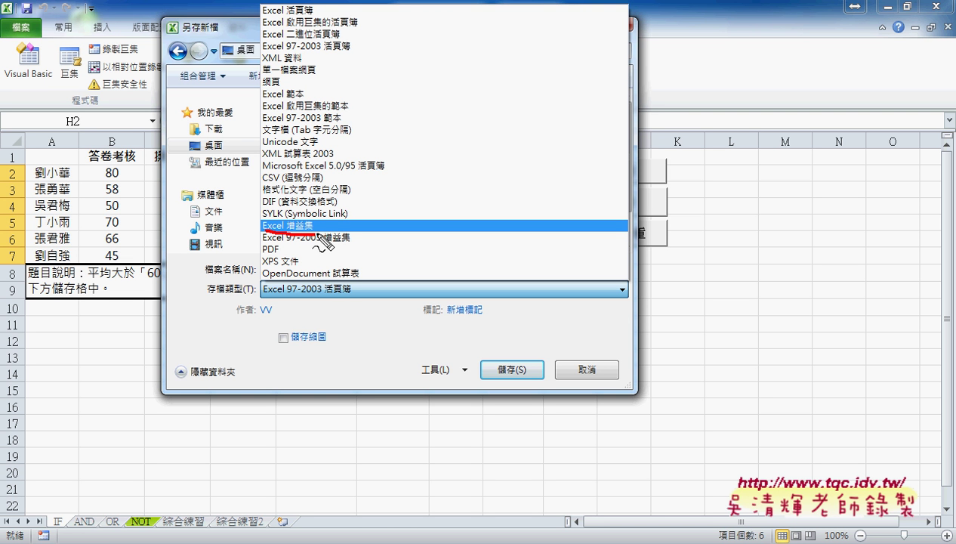
key("Escape")
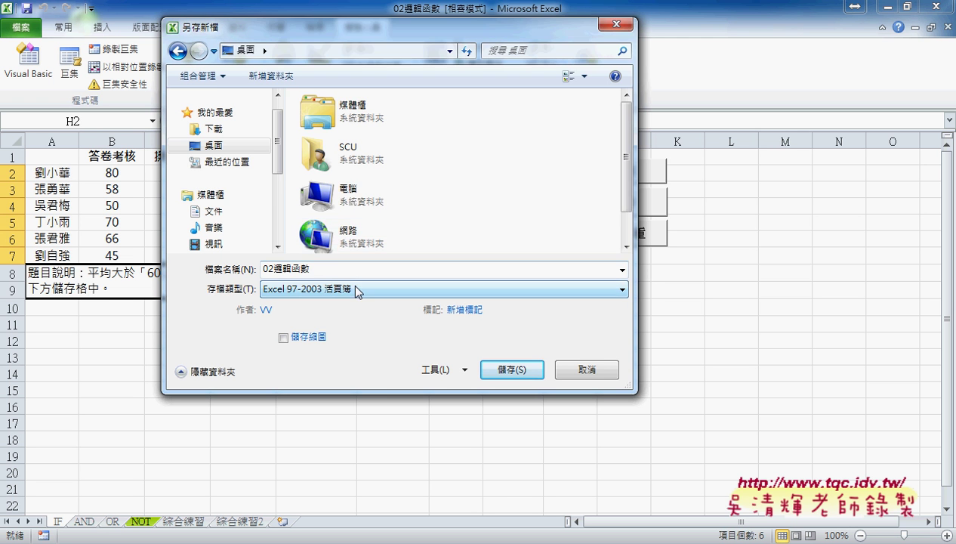
left_click(355, 289)
- Save 02邏輯函數 to 桌面 as an Excel 增益集 file
left_click(347, 227)
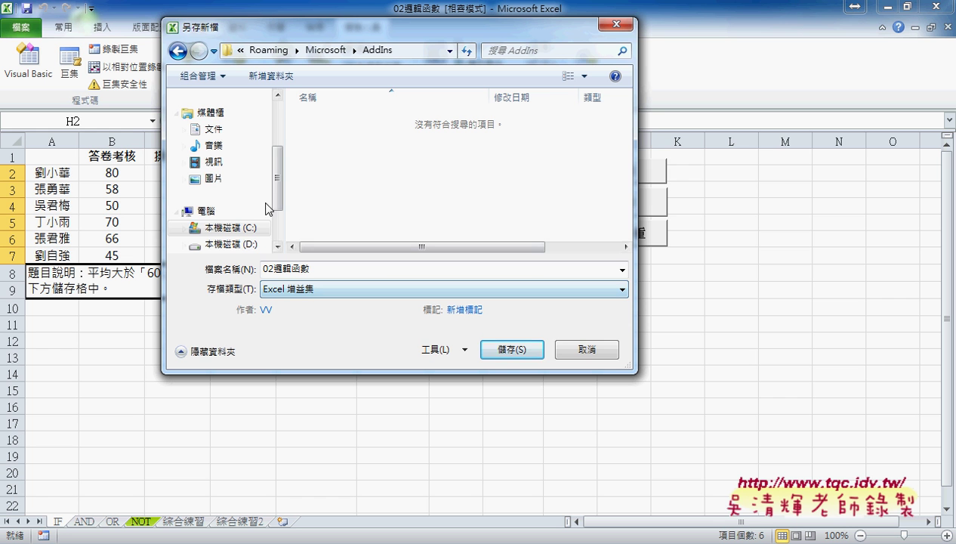
left_click_drag(277, 188, 281, 129)
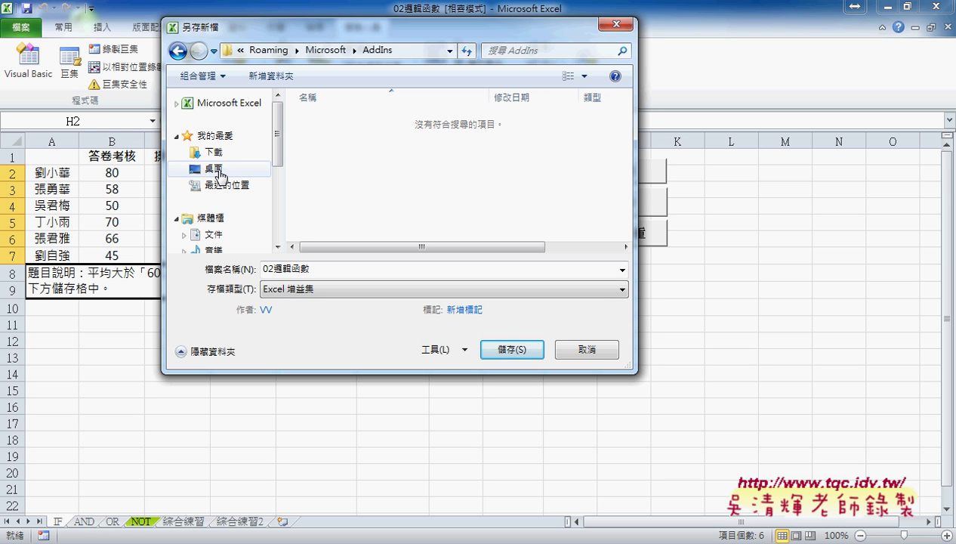
left_click(216, 170)
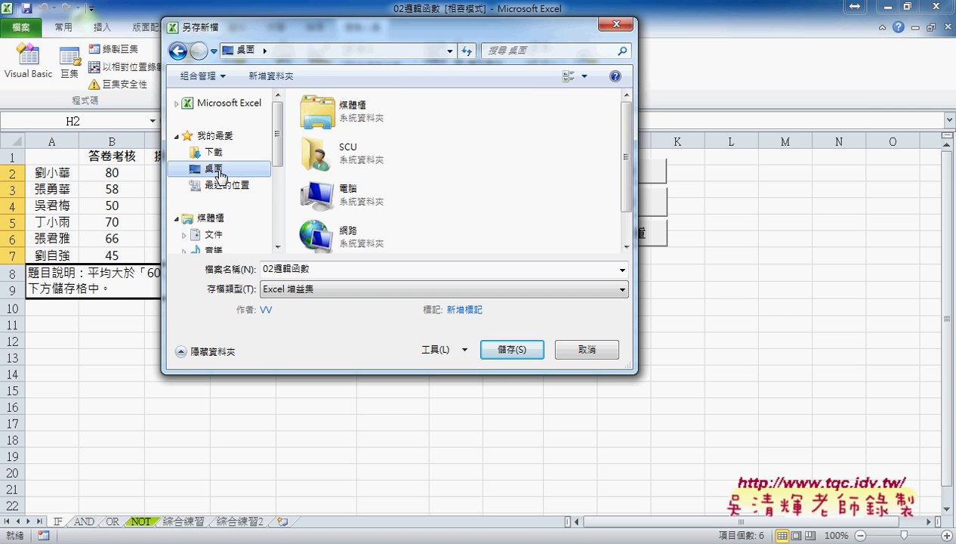
left_click(512, 350)
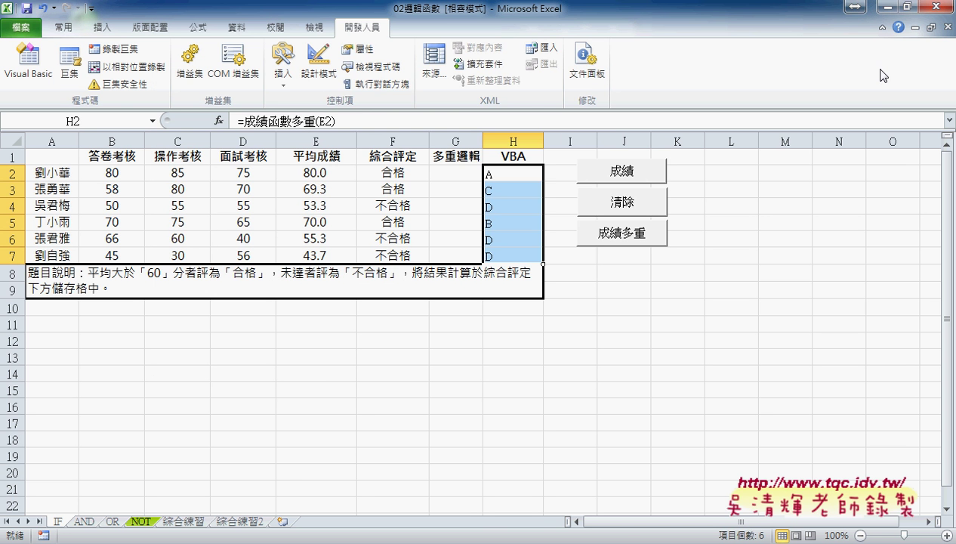
- Close Excel, saving changes, and reveal the new add-in on the desktop
left_click(945, 10)
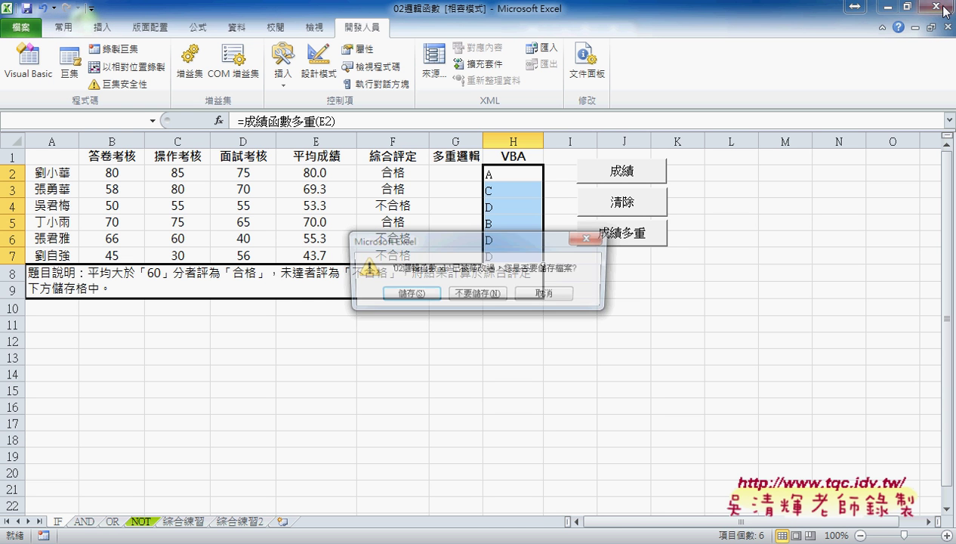
left_click(408, 295)
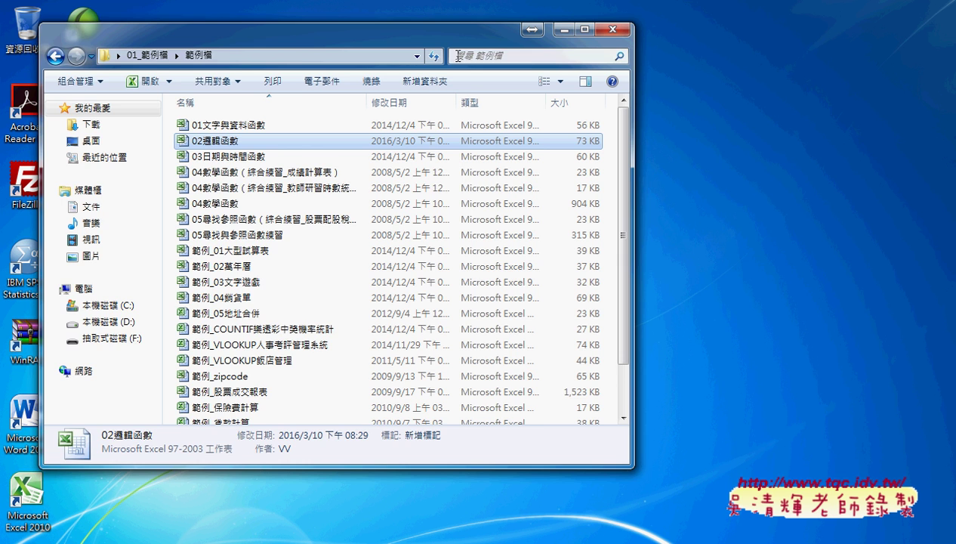
left_click_drag(455, 31, 676, 28)
left_click_drag(435, 137, 83, 185)
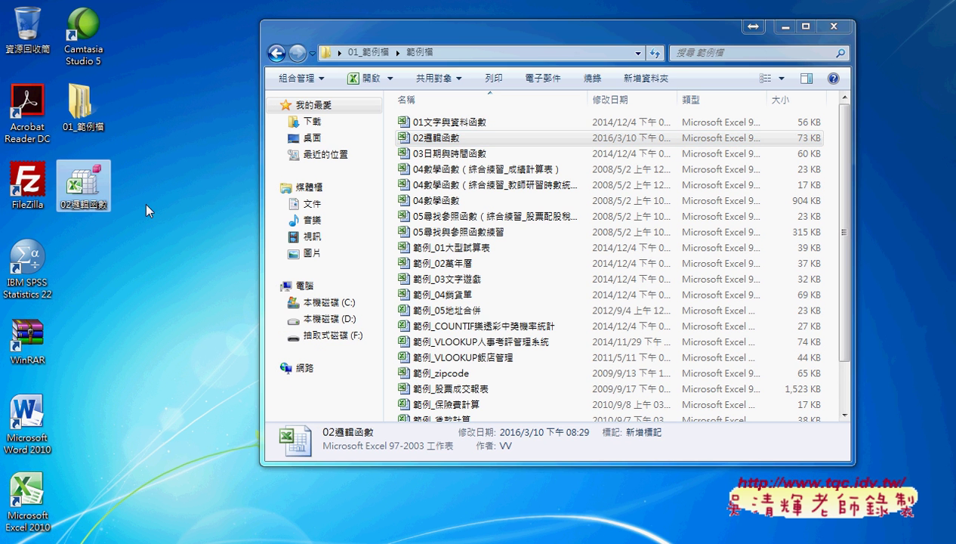